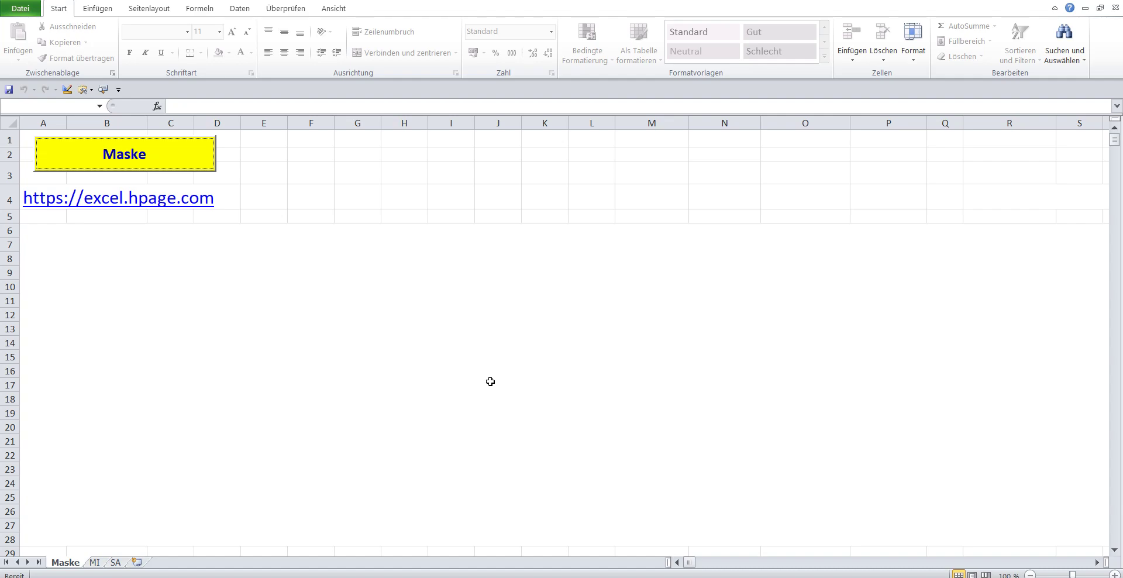
Set the entry form to the Sa draw day, year 2024 and calendar week 12
{"action": "left_click", "coordinate": [205, 156]}
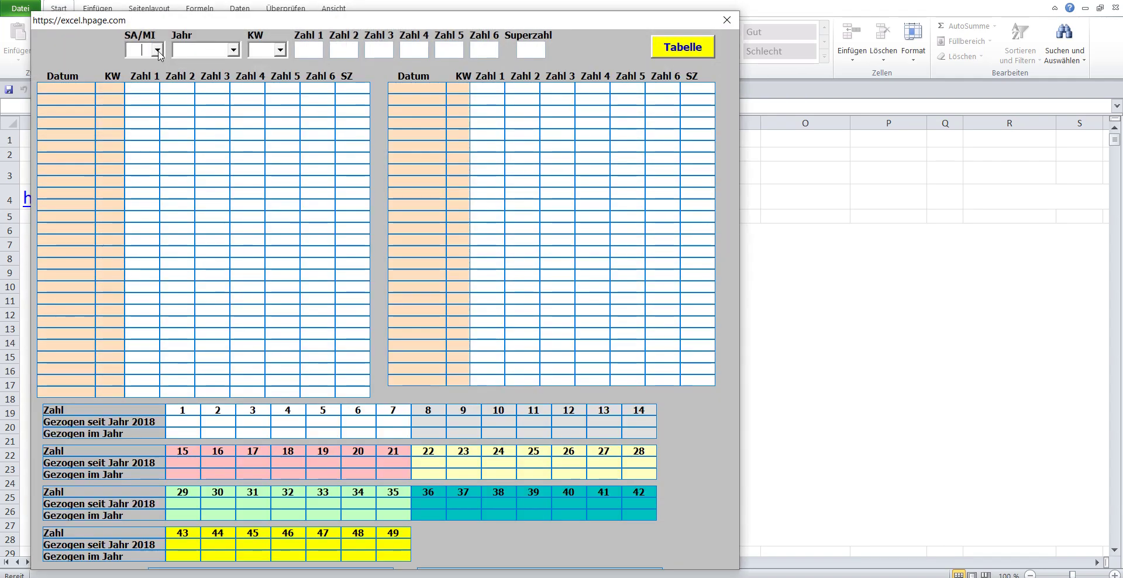
{"action": "left_click", "coordinate": [158, 50]}
{"action": "left_click", "coordinate": [163, 79]}
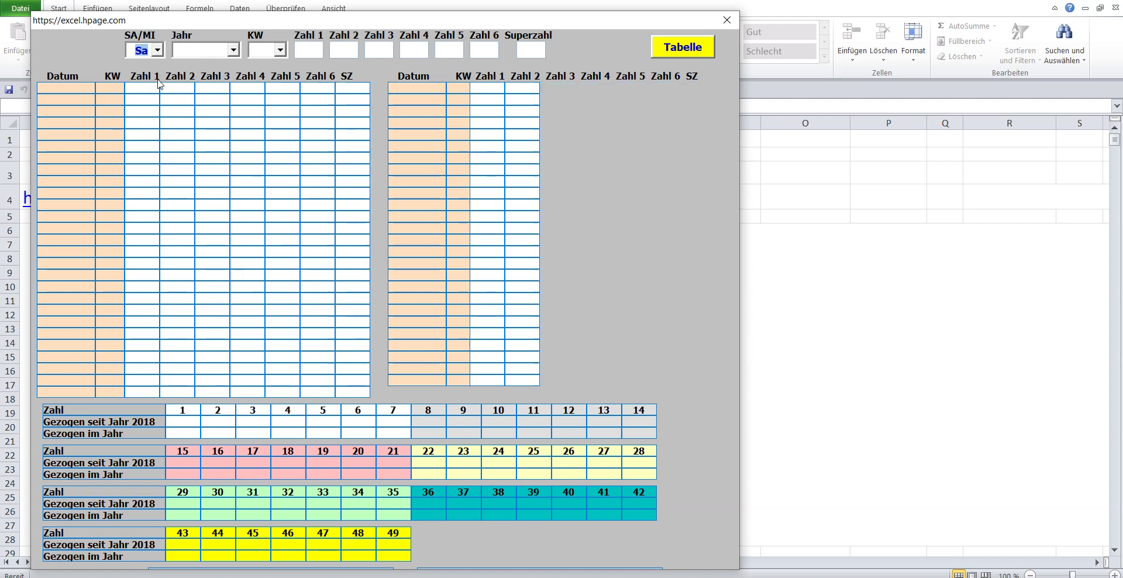
{"action": "left_click", "coordinate": [232, 50]}
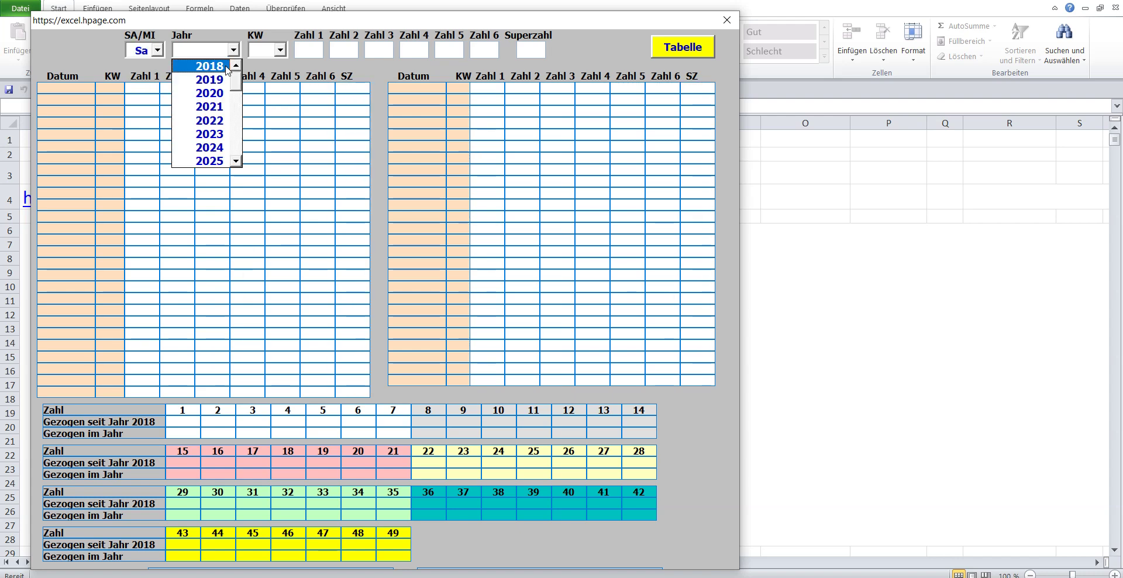
{"action": "left_click", "coordinate": [214, 149]}
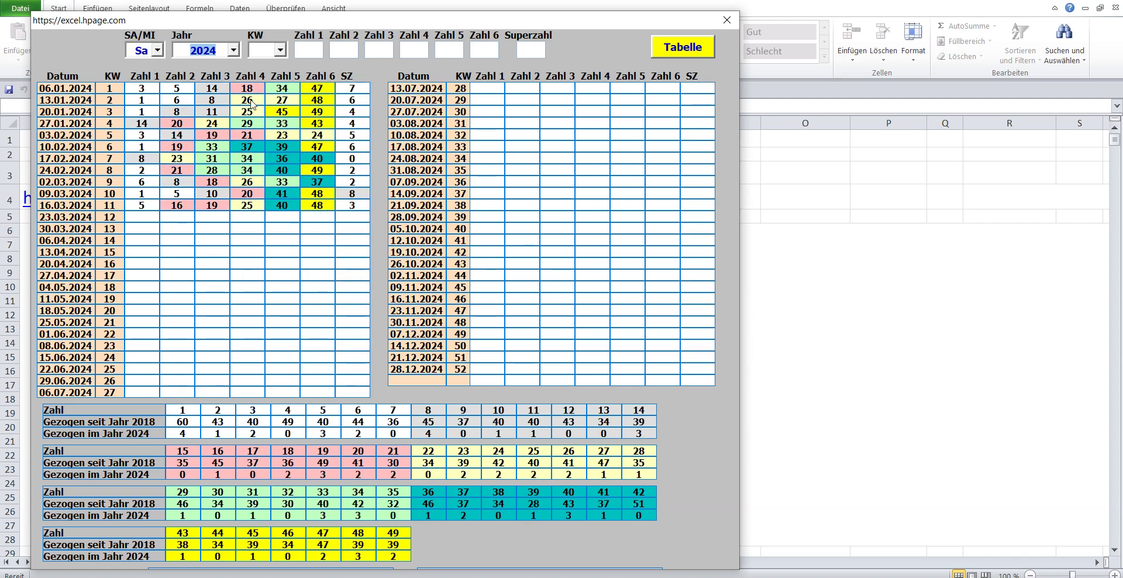
{"action": "left_click", "coordinate": [281, 50]}
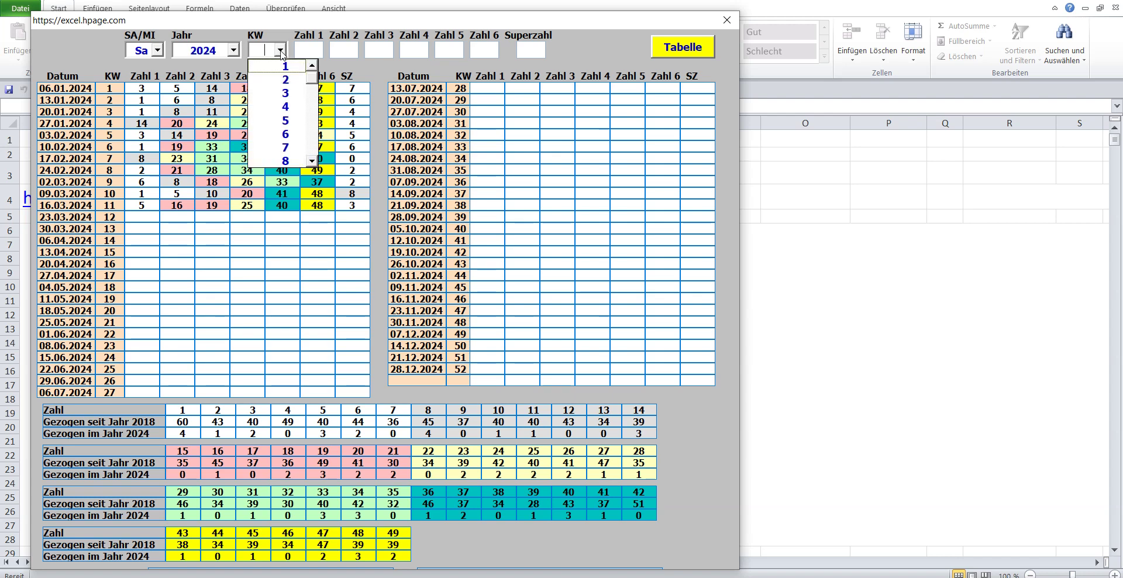
{"action": "left_click_drag", "start_coordinate": [315, 81], "coordinate": [312, 89]}
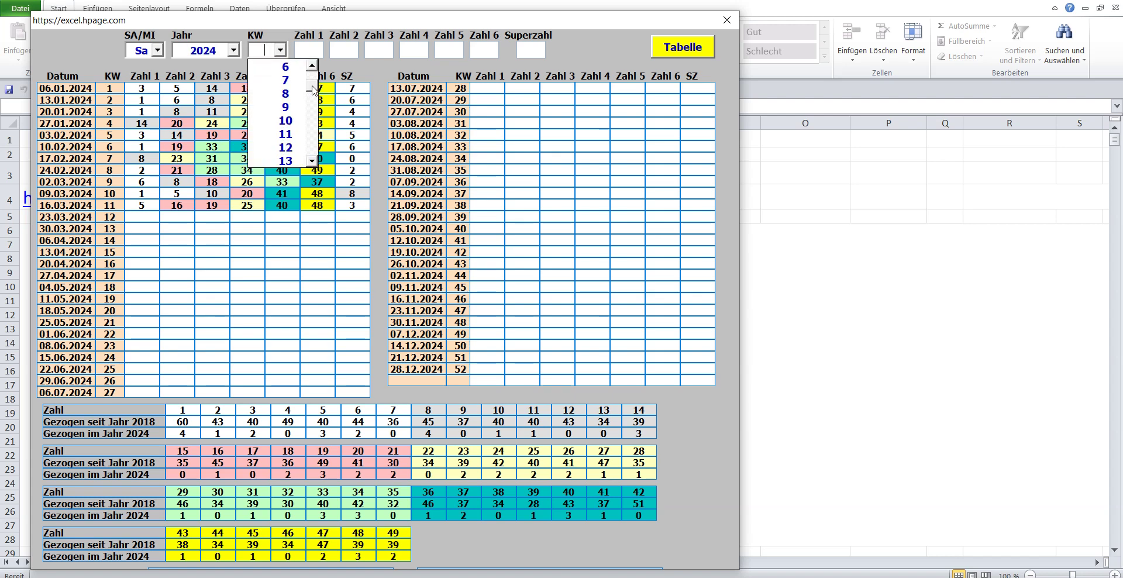
{"action": "left_click", "coordinate": [285, 148]}
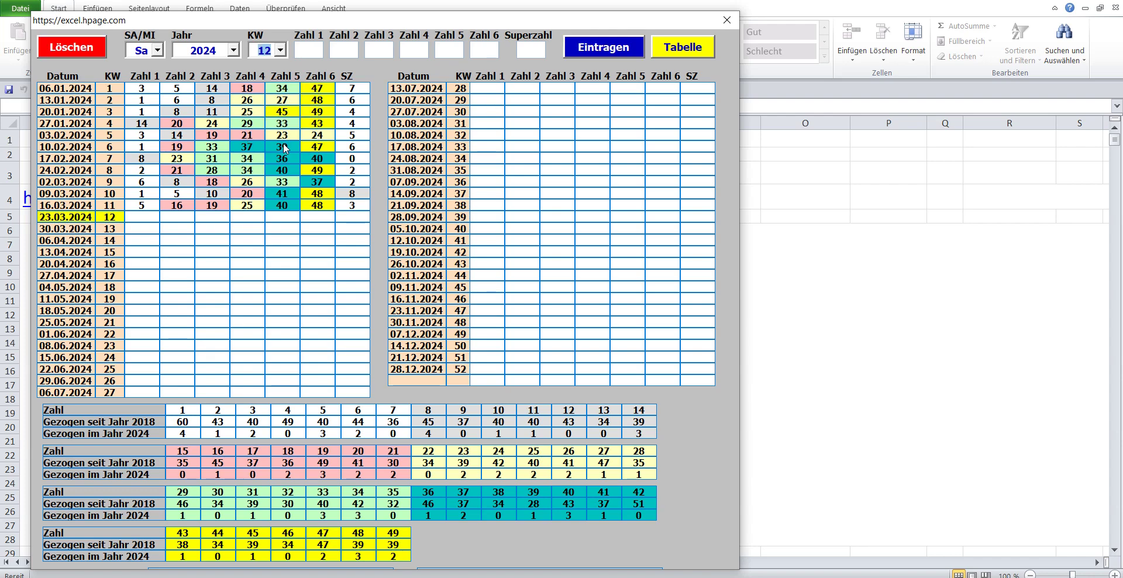
{"action": "left_click", "coordinate": [669, 52]}
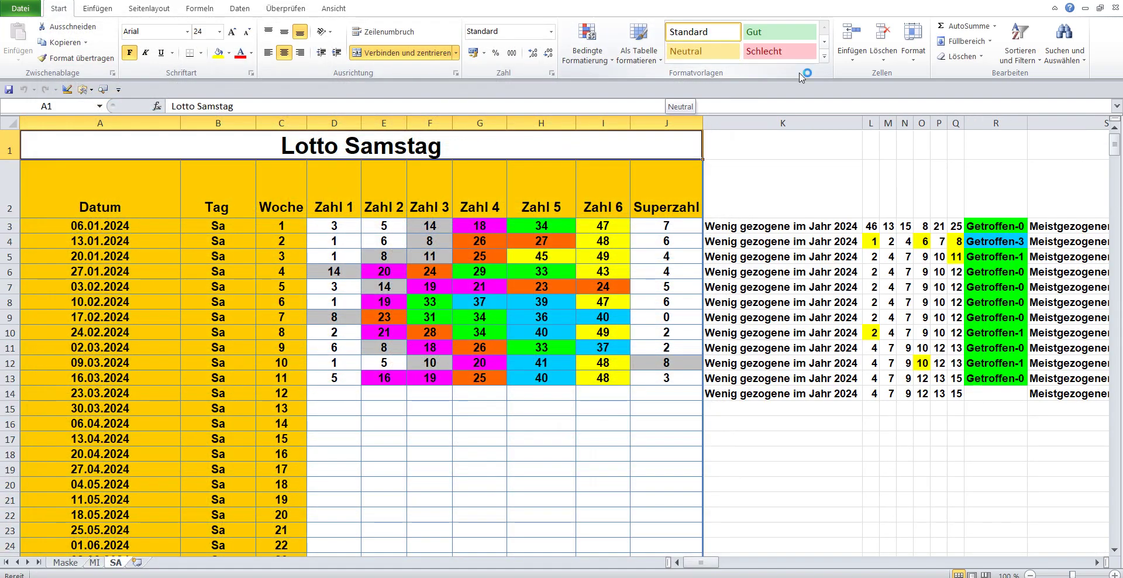
Scroll through the SA sheet statistics, then reopen the entry form from the Maske sheet
{"action": "mouse_move", "coordinate": [1114, 149]}
{"action": "left_mouse_down"}
{"action": "mouse_move", "coordinate": [1112, 275]}
{"action": "mouse_move", "coordinate": [1099, 339]}
{"action": "mouse_move", "coordinate": [1088, 344]}
{"action": "left_mouse_up"}
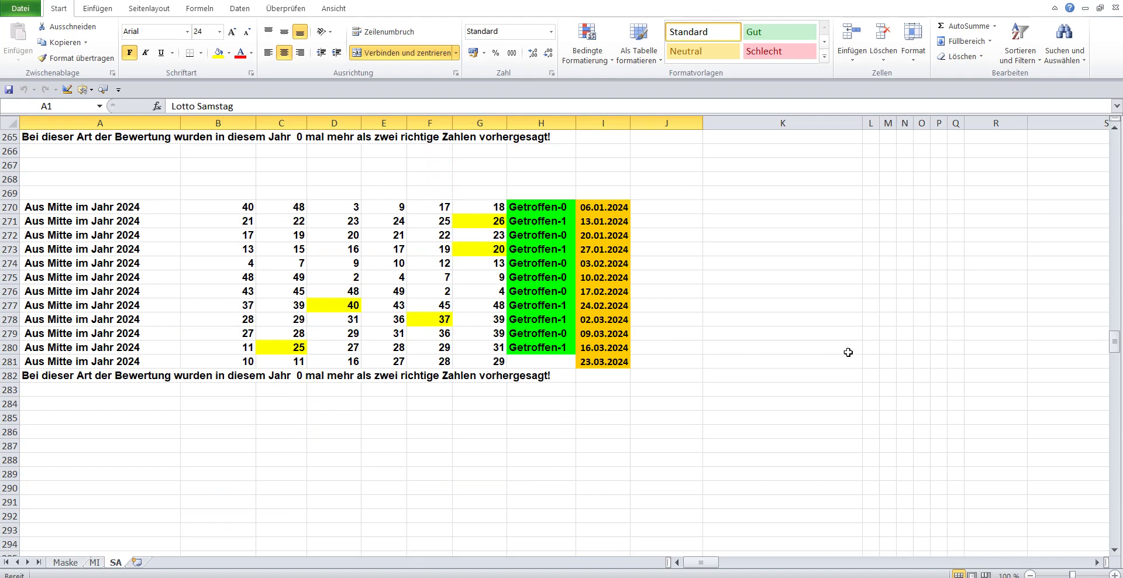
{"action": "left_click", "coordinate": [66, 562]}
{"action": "left_click", "coordinate": [168, 161]}
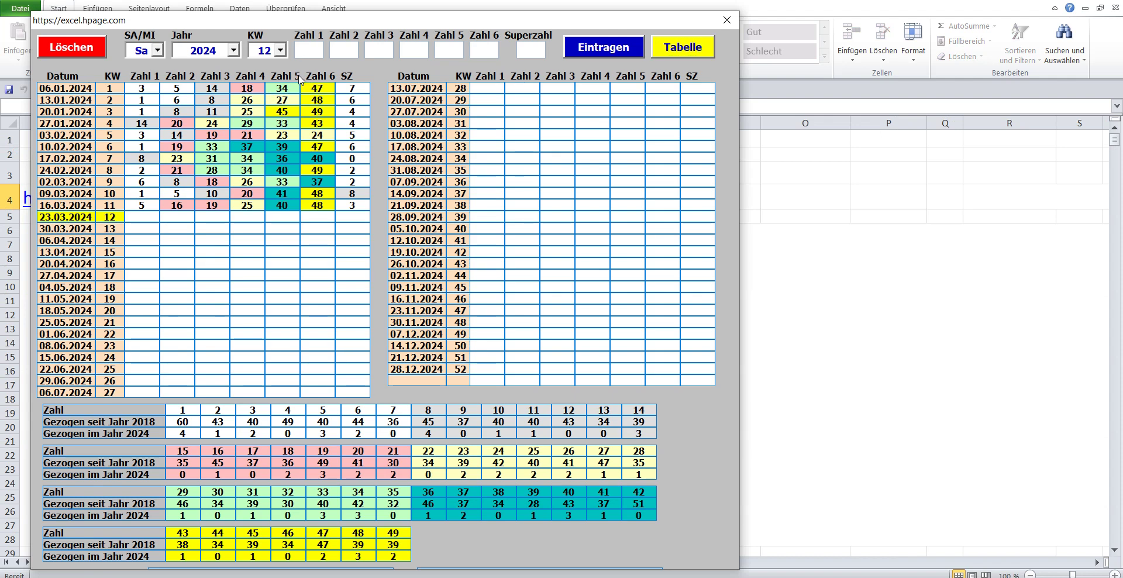
Enter 1, 4, 21, 32, 38, 40 with Superzahl 7 and save them to the table
{"action": "type", "text": "1"}
{"action": "left_click", "coordinate": [380, 50]}
{"action": "type", "text": "1"}
{"action": "type", "text": "2"}
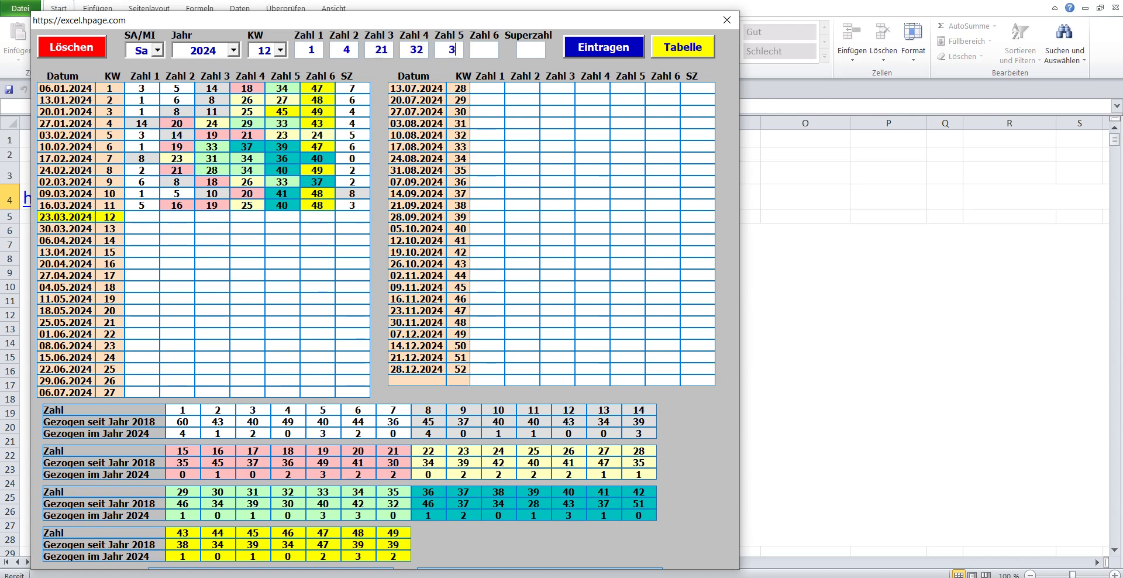
{"action": "type", "text": "8"}
{"action": "type", "text": "0"}
{"action": "double_click", "coordinate": [296, 50]}
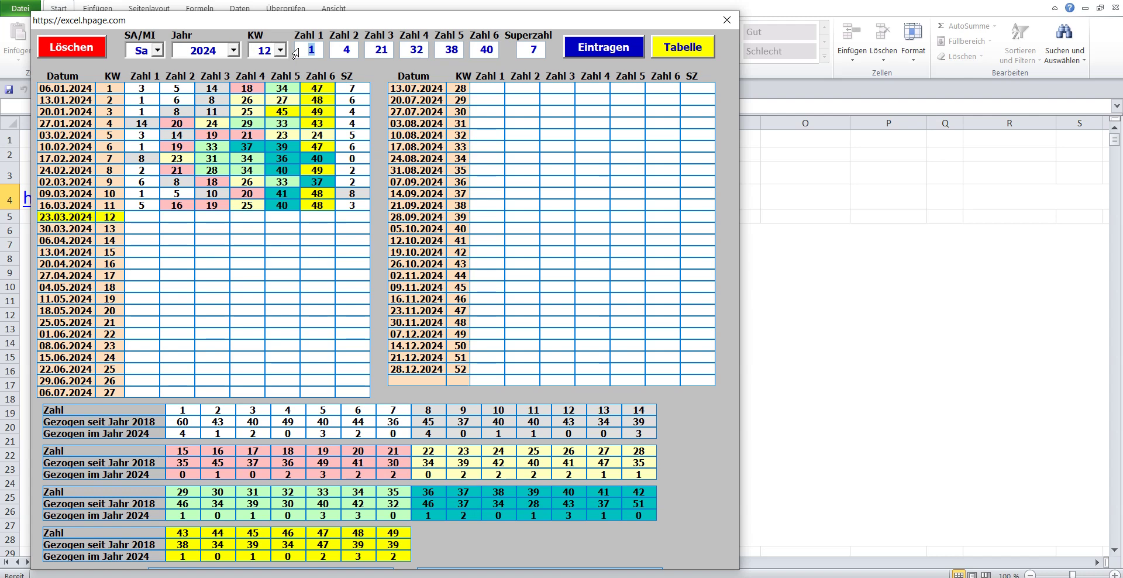
{"action": "double_click", "coordinate": [332, 52]}
{"action": "double_click", "coordinate": [367, 52]}
{"action": "double_click", "coordinate": [404, 52]}
{"action": "key", "text": "Tab"}
{"action": "key", "text": "Tab"}
{"action": "key", "text": "Tab"}
{"action": "left_click", "coordinate": [608, 51]}
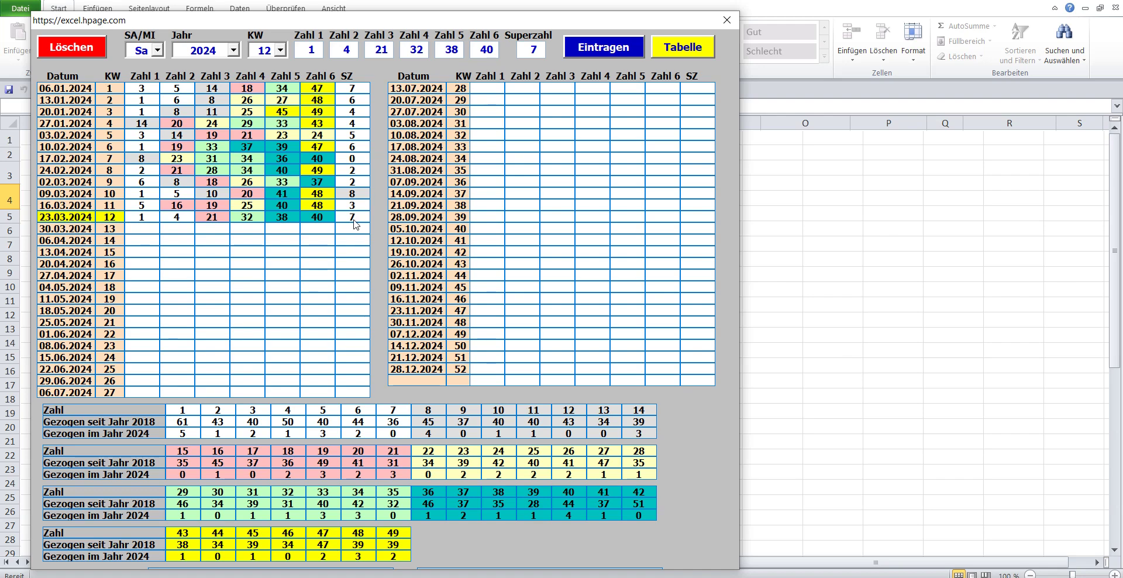
{"action": "left_click", "coordinate": [684, 48]}
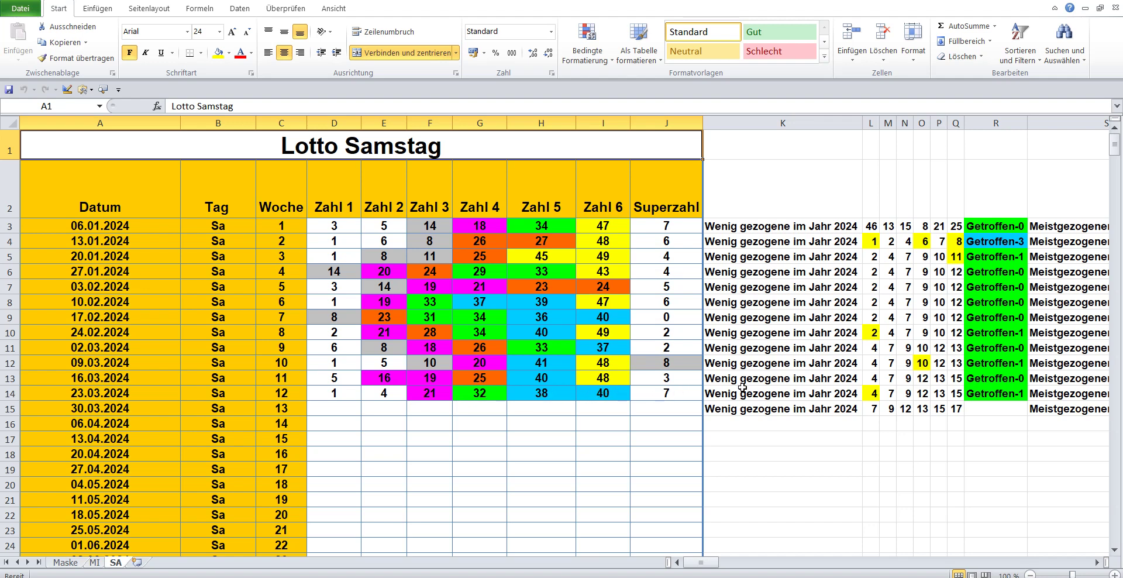
Scroll down the SA sheet to review the 23.03.2024 row and updated statistics
{"action": "left_click_drag", "start_coordinate": [1115, 149], "coordinate": [1119, 299]}
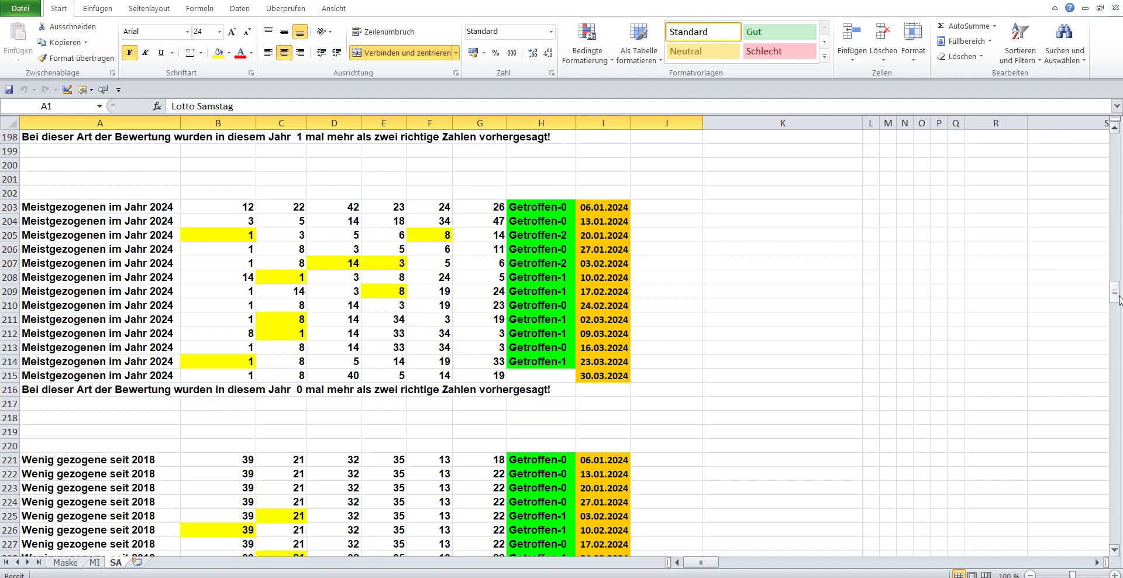
{"action": "left_click_drag", "start_coordinate": [1120, 300], "coordinate": [1119, 313]}
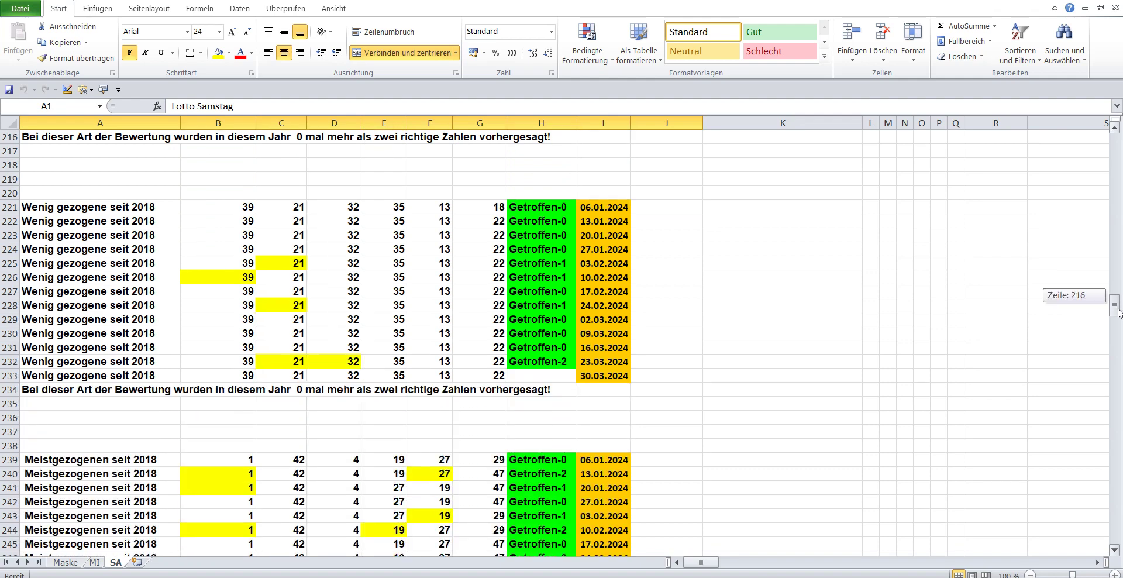
{"action": "left_click_drag", "start_coordinate": [1118, 313], "coordinate": [1107, 351]}
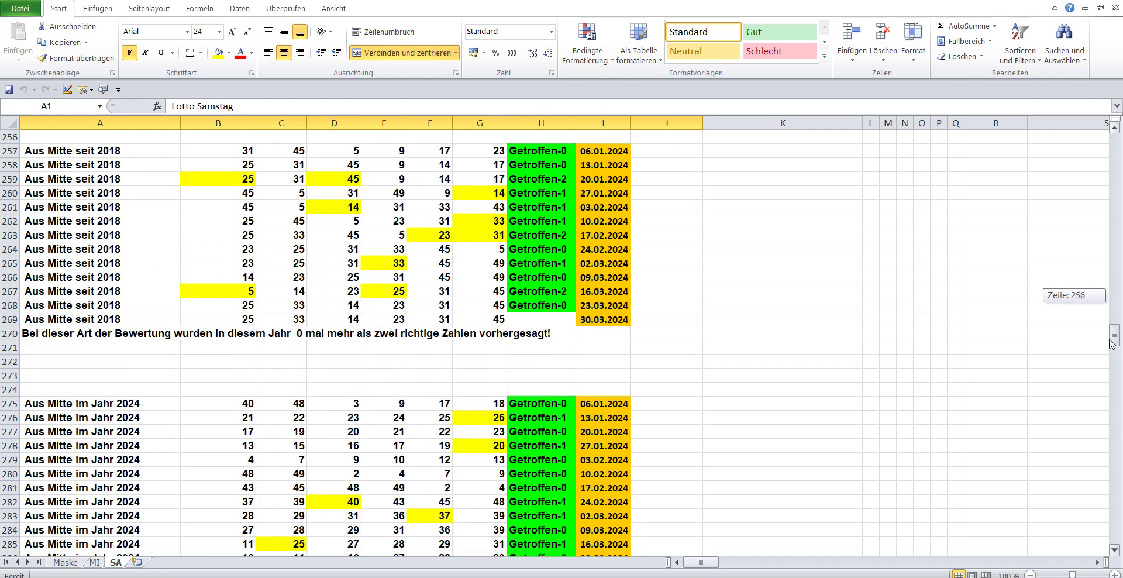
{"action": "mouse_move", "coordinate": [1107, 351]}
{"action": "left_mouse_down"}
{"action": "mouse_move", "coordinate": [1119, 269]}
{"action": "mouse_move", "coordinate": [1112, 133]}
{"action": "left_mouse_up"}
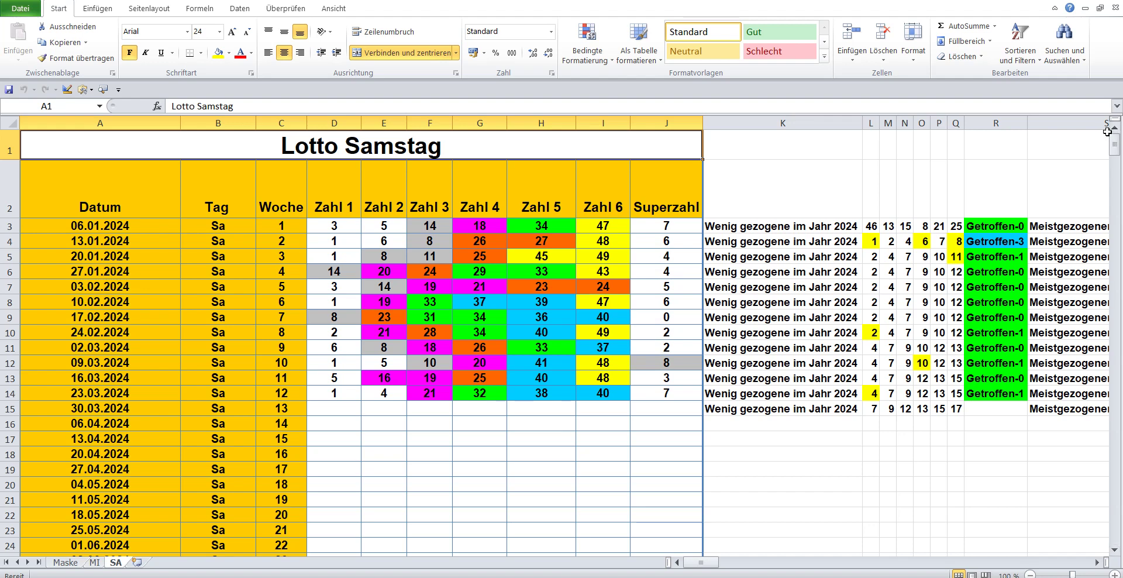